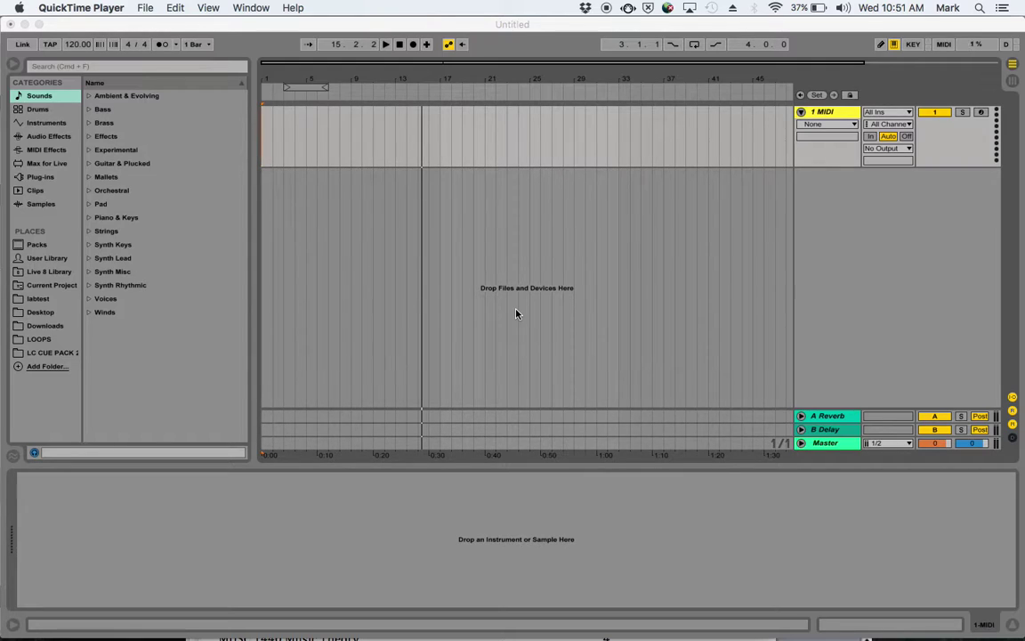
# Switch back and forth between the Session and Arrangement views to compare them, finishing in Arrangement View.
pyautogui.click(322, 242)
pyautogui.press('Tab')
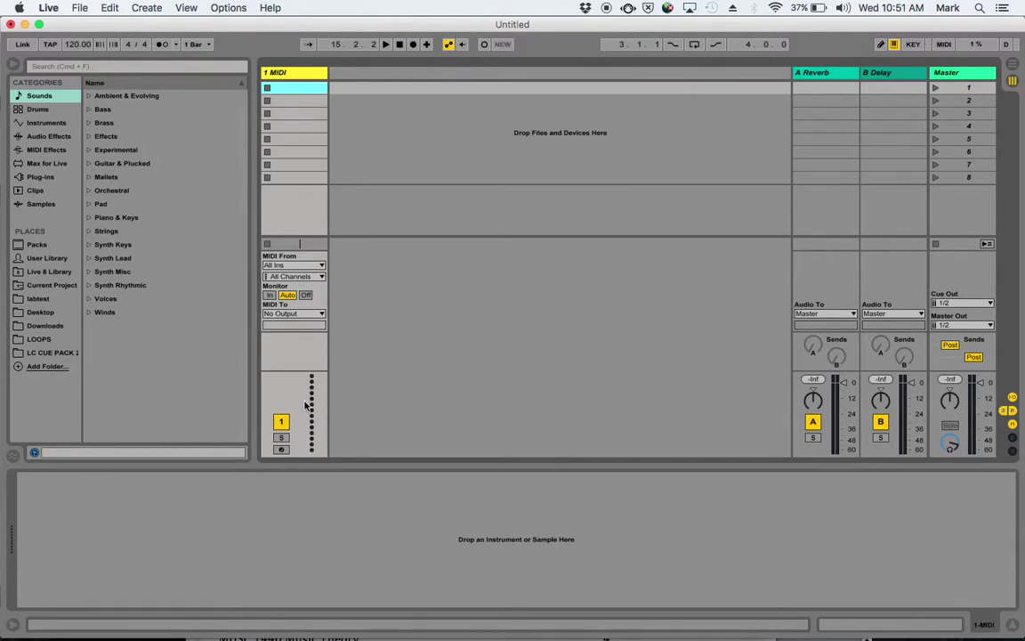
pyautogui.press('Tab')
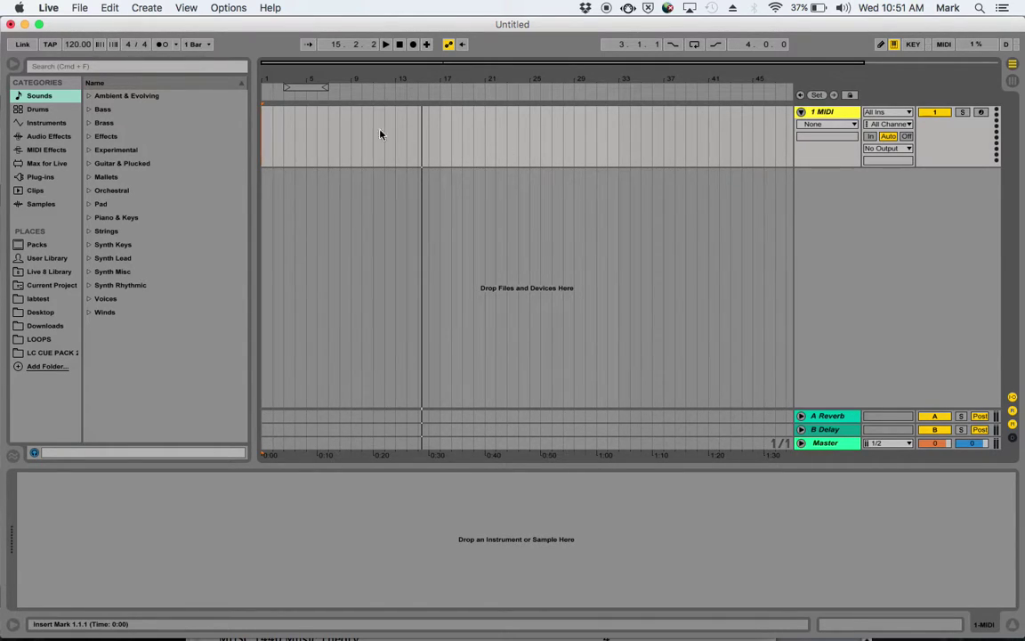
pyautogui.press('Tab')
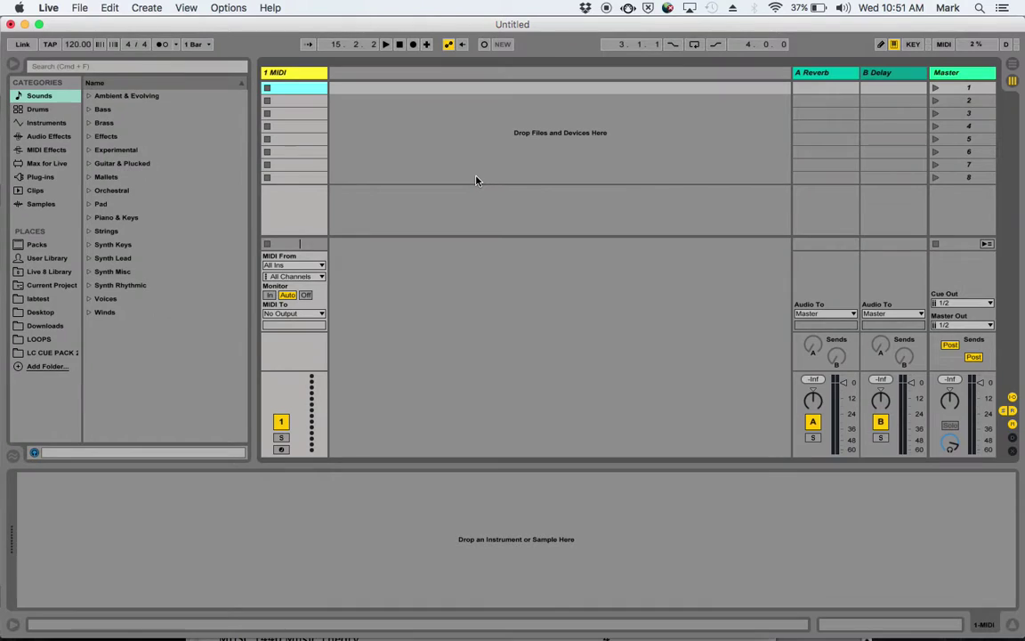
pyautogui.click(1013, 65)
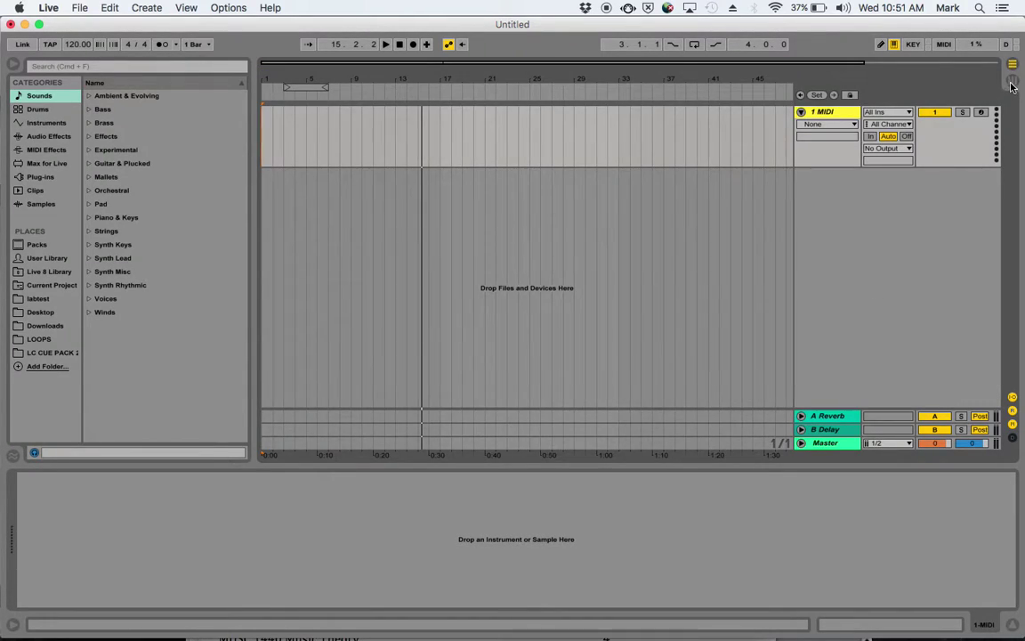
pyautogui.click(1013, 81)
pyautogui.click(1013, 66)
# In the audio preferences, review the output device and choose Built-in Microphone (2 In, 0 Out) as the audio input device.
pyautogui.press('super+comma')
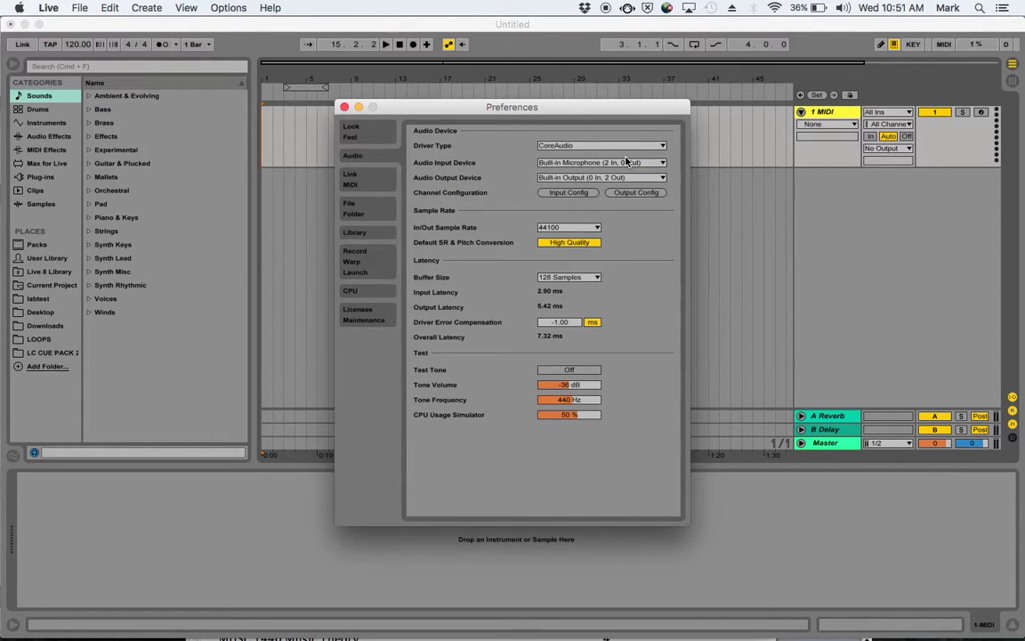
pyautogui.click(354, 156)
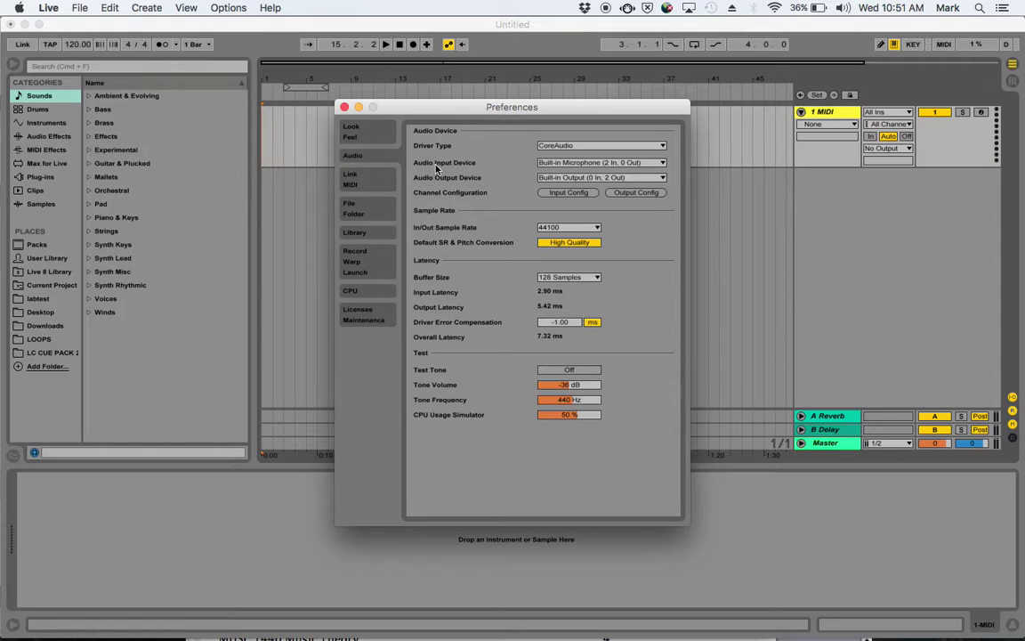
pyautogui.click(547, 180)
pyautogui.click(547, 181)
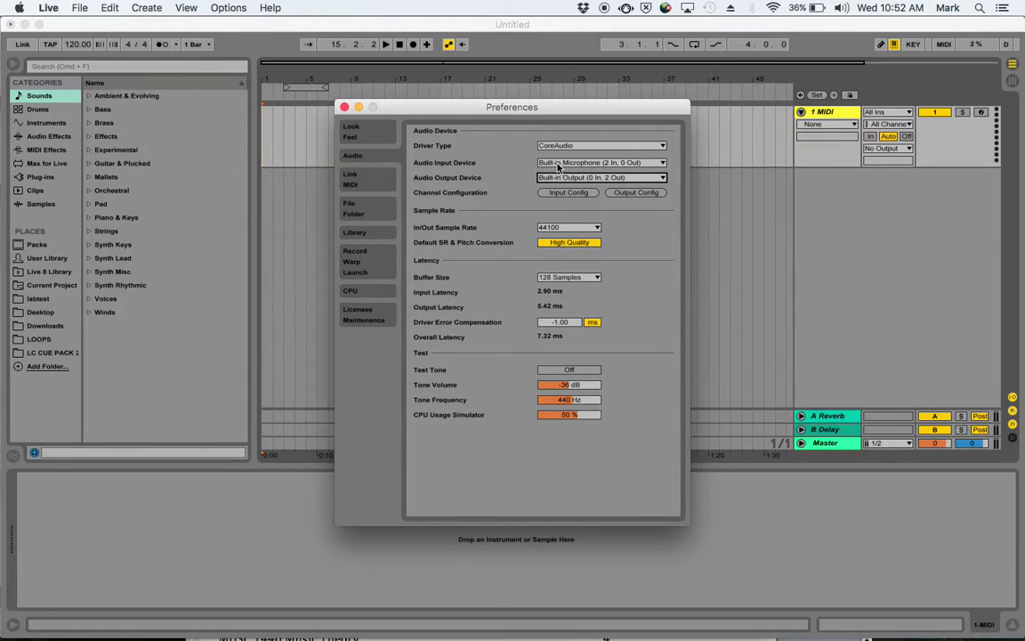
pyautogui.click(558, 167)
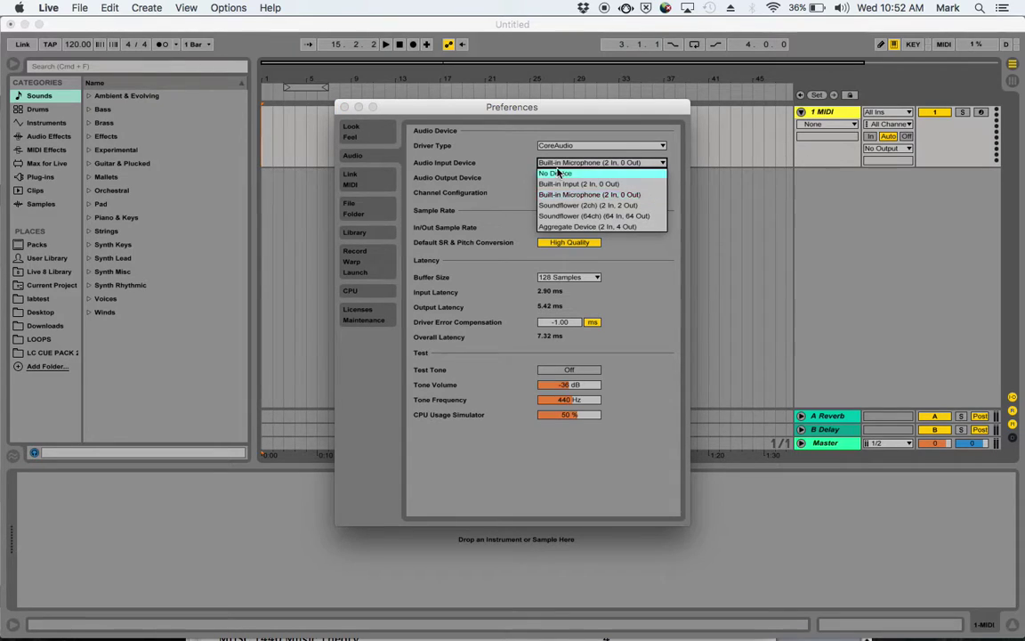
pyautogui.click(564, 195)
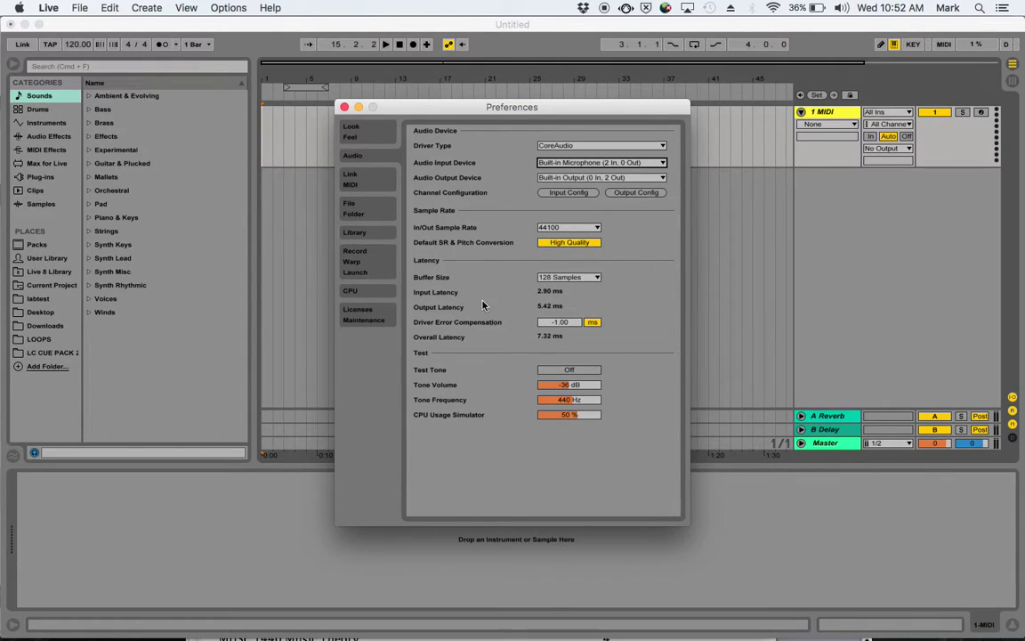
pyautogui.click(344, 107)
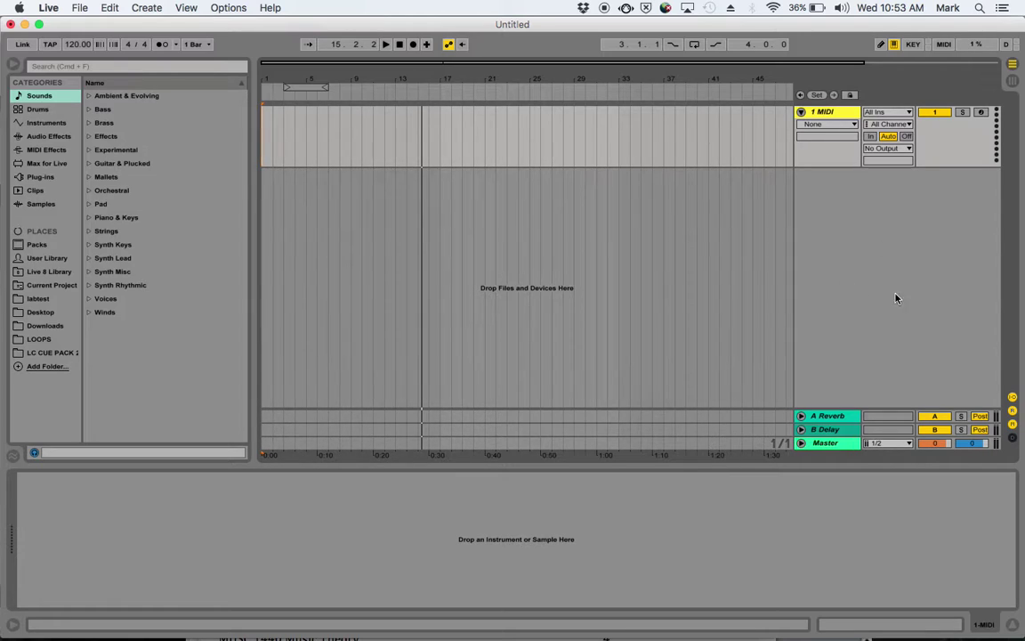
# Insert a new audio track below the MIDI track and arm it for recording.
pyautogui.rightClick(883, 230)
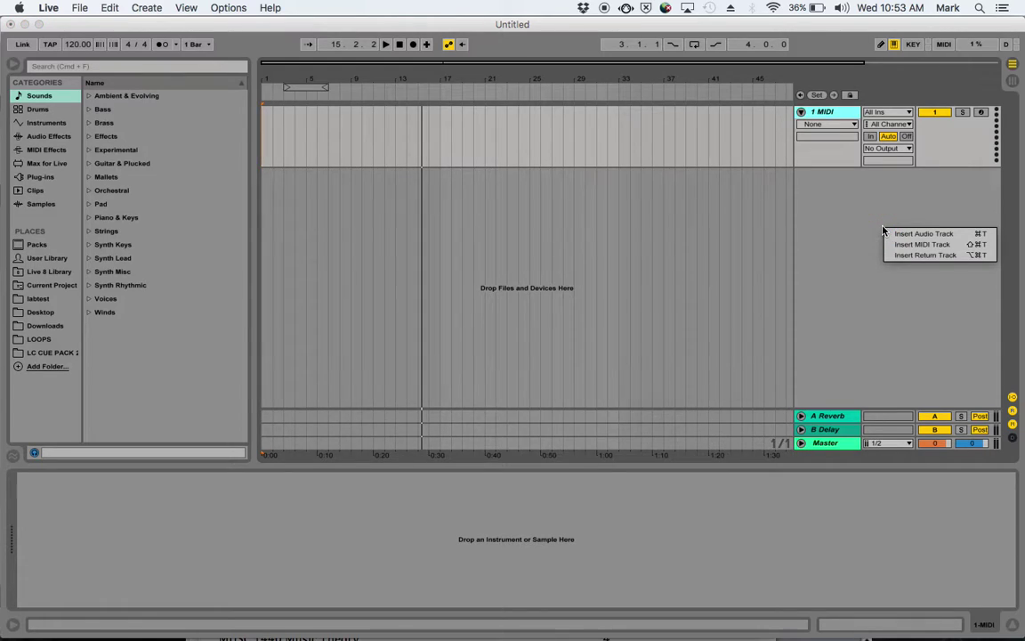
pyautogui.click(893, 234)
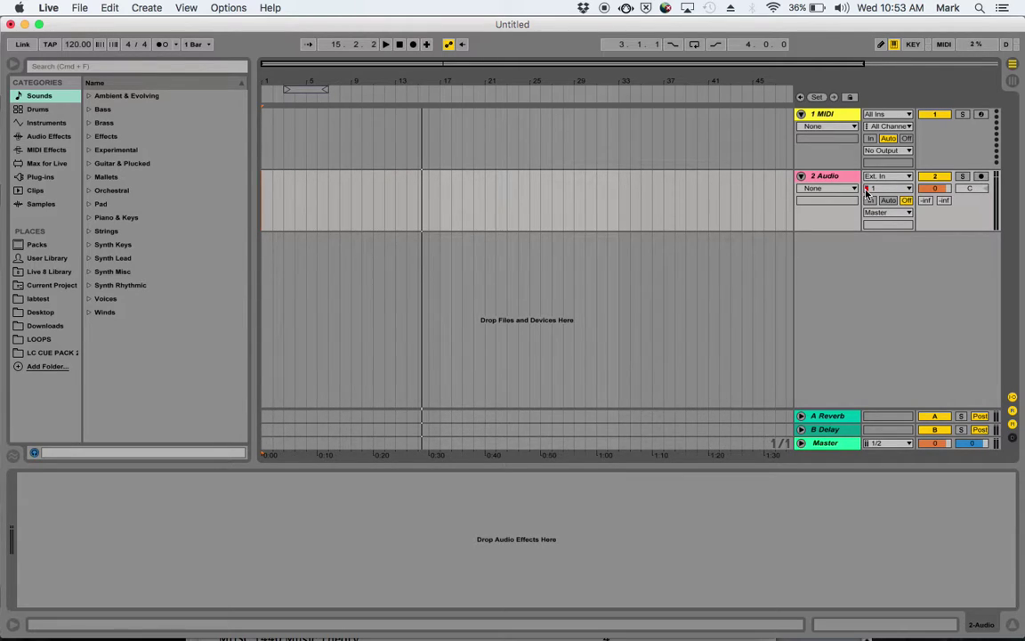
pyautogui.click(981, 177)
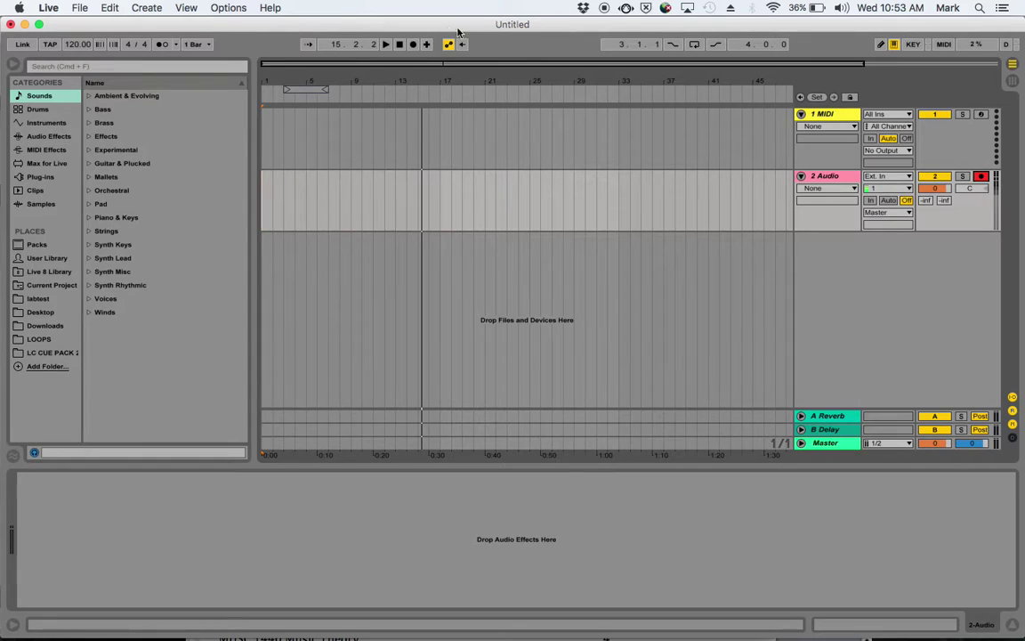
# Record a microphone clip of about three bars from the start of the audio track, and return the playhead to the start.
pyautogui.click(414, 45)
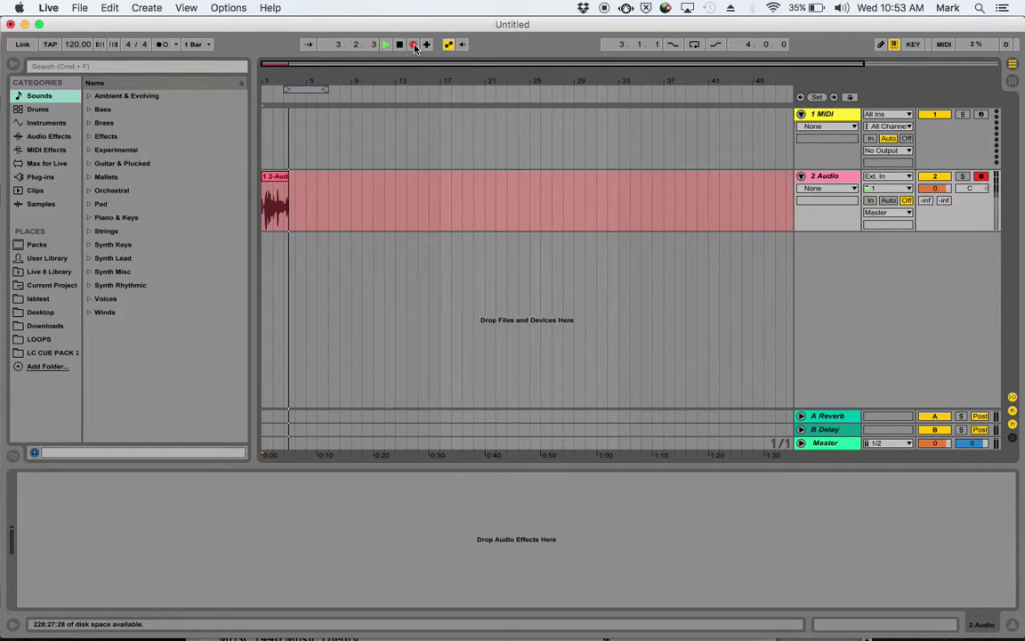
pyautogui.click(400, 45)
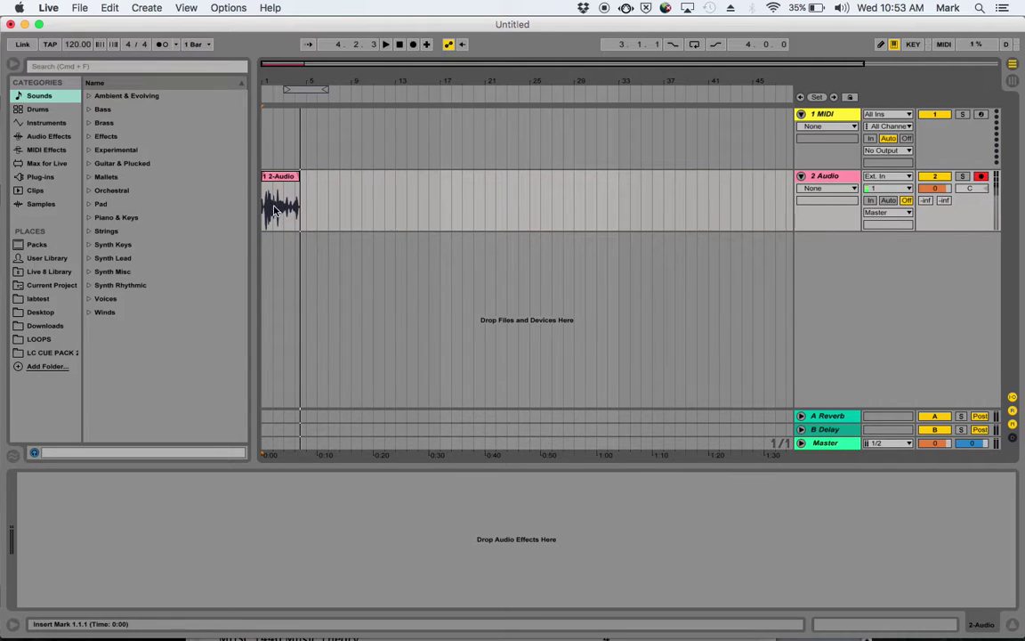
pyautogui.click(401, 45)
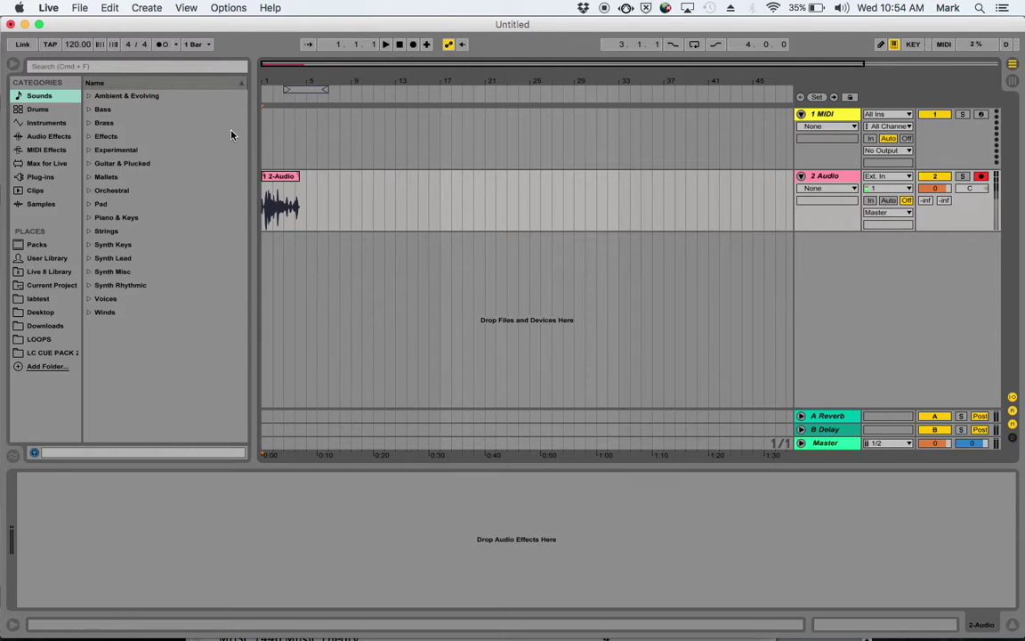
# Play back the recorded clip in the arrangement, then stop and reset the playhead to the beginning.
pyautogui.click(387, 46)
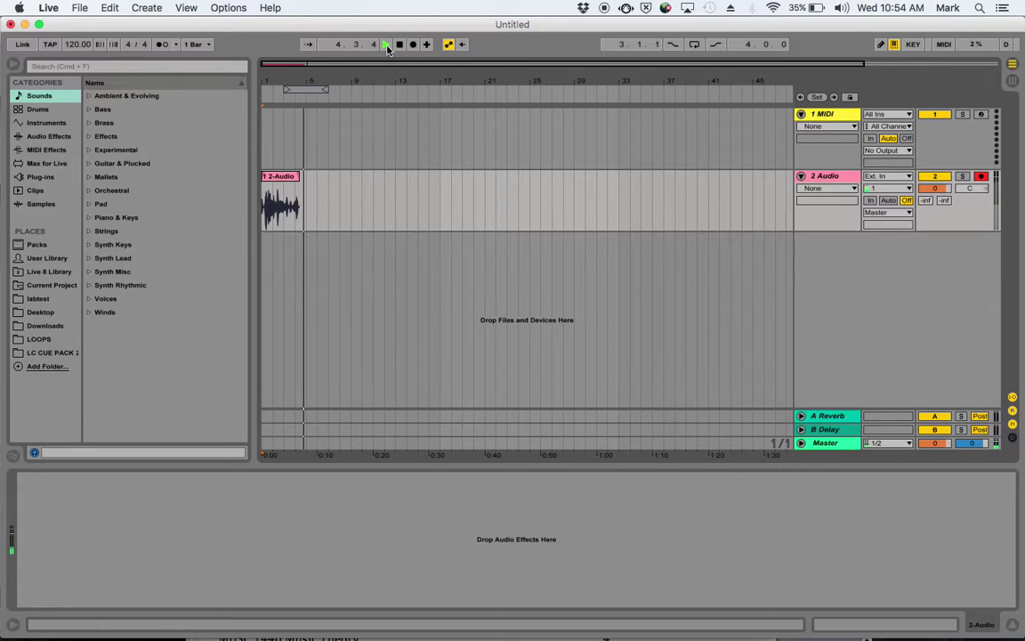
pyautogui.click(400, 45)
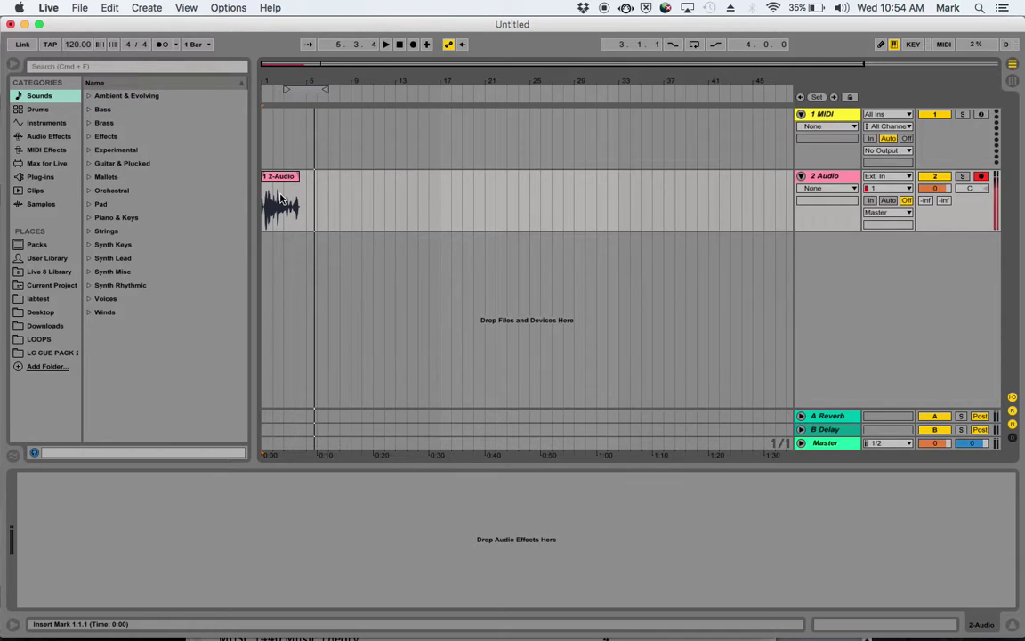
pyautogui.click(400, 45)
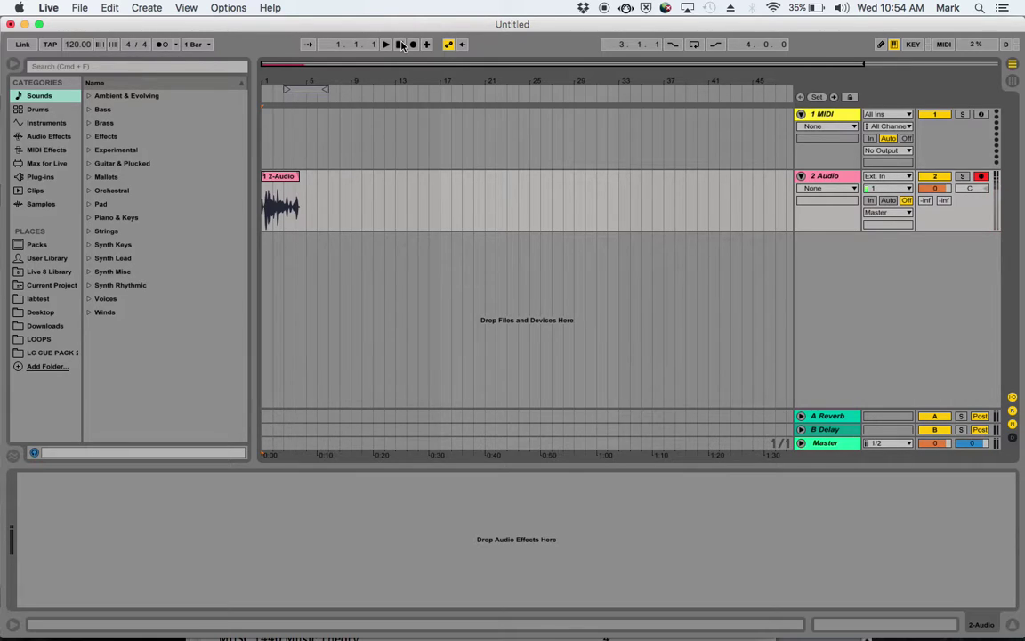
# Move the recorded audio clip from the arrangement into the first clip slot of the 2 Audio track in Session View.
pyautogui.click(280, 177)
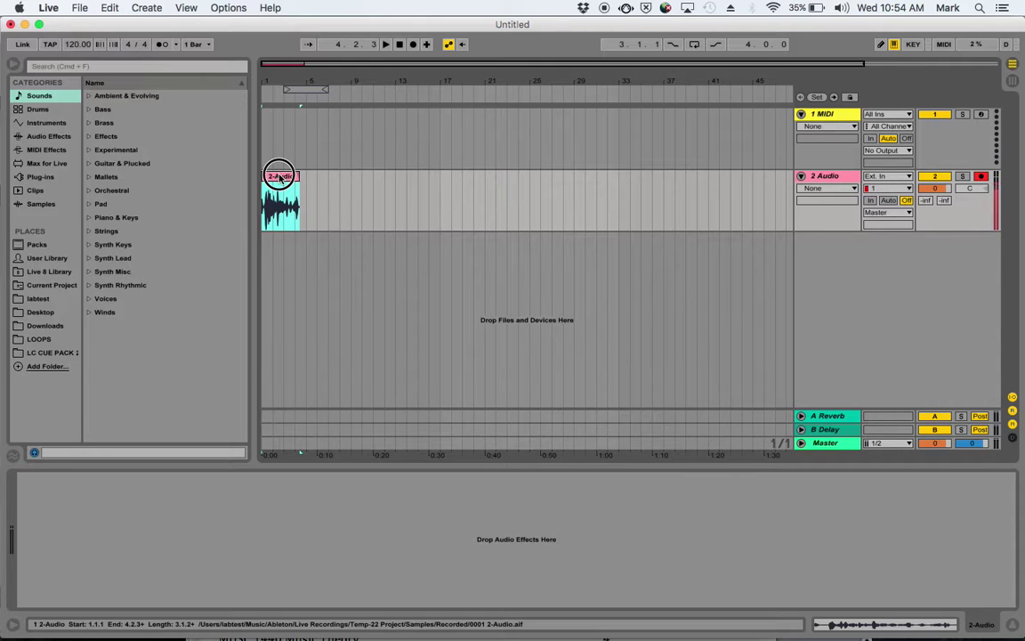
pyautogui.press('Tab')
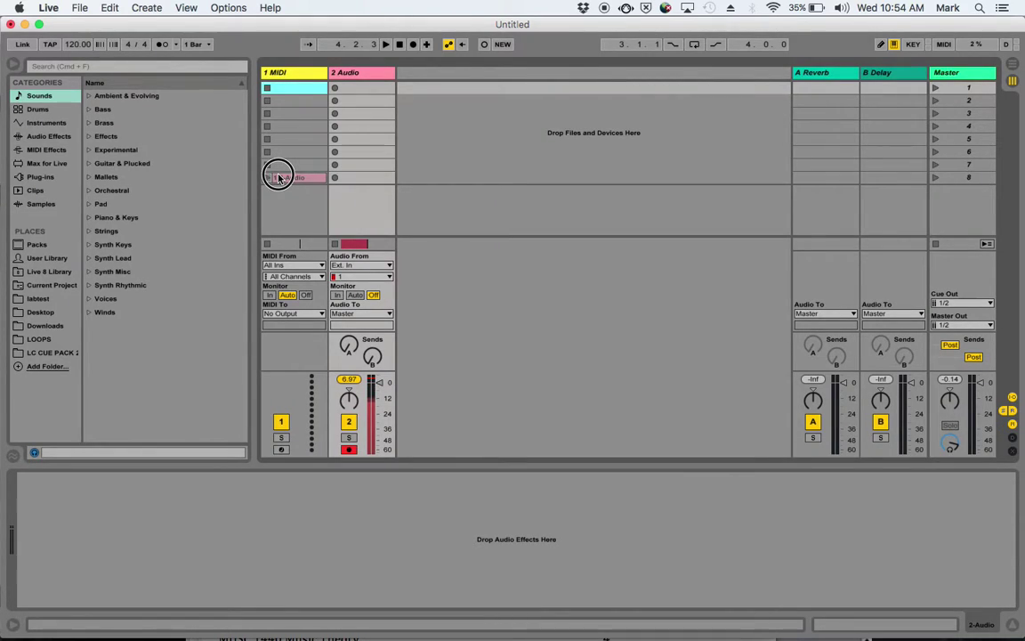
pyautogui.moveTo(279, 177); pyautogui.dragTo(354, 90)
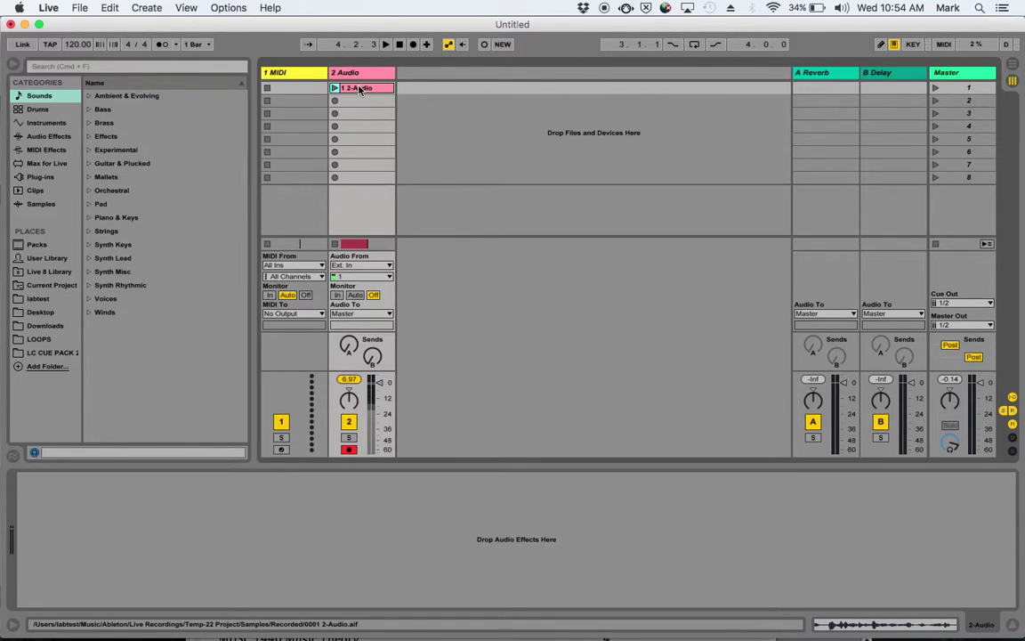
# Launch the recorded clip from its slot on the audio track to hear it, and stop playback.
pyautogui.click(954, 92)
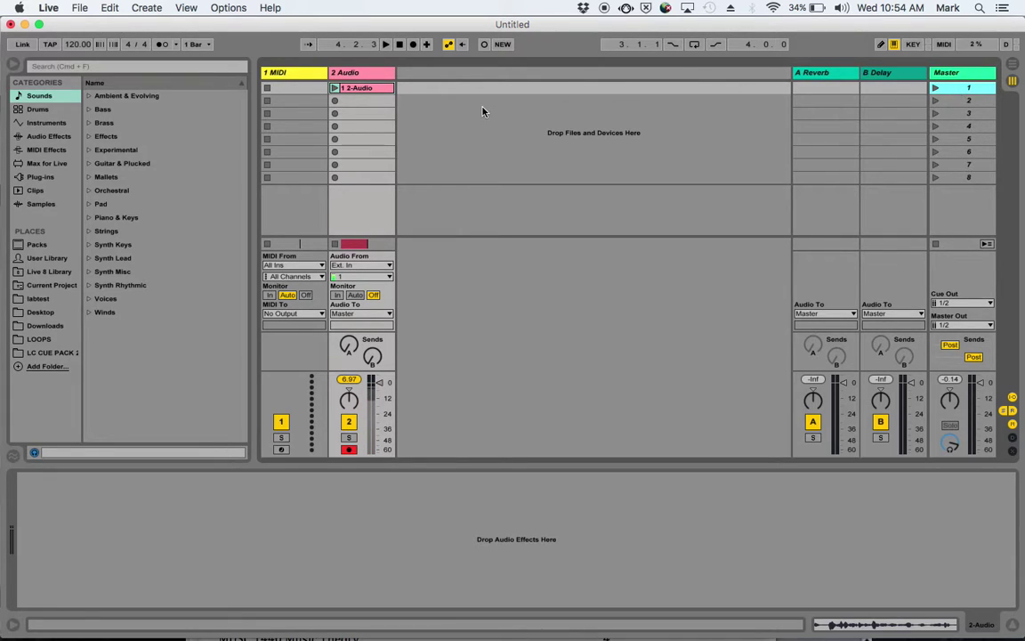
pyautogui.click(336, 88)
pyautogui.click(335, 88)
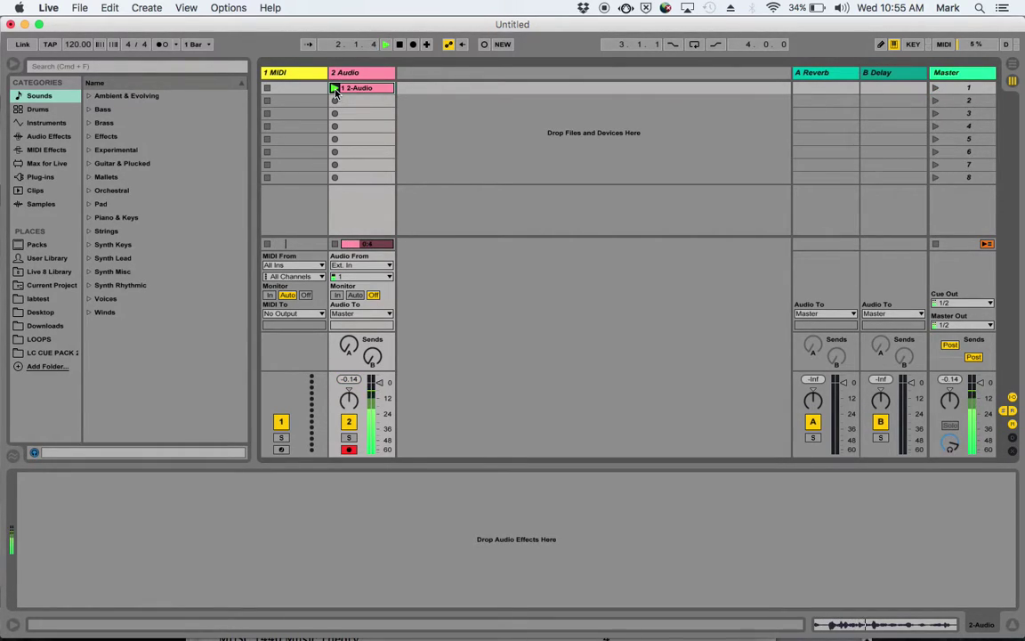
pyautogui.click(400, 45)
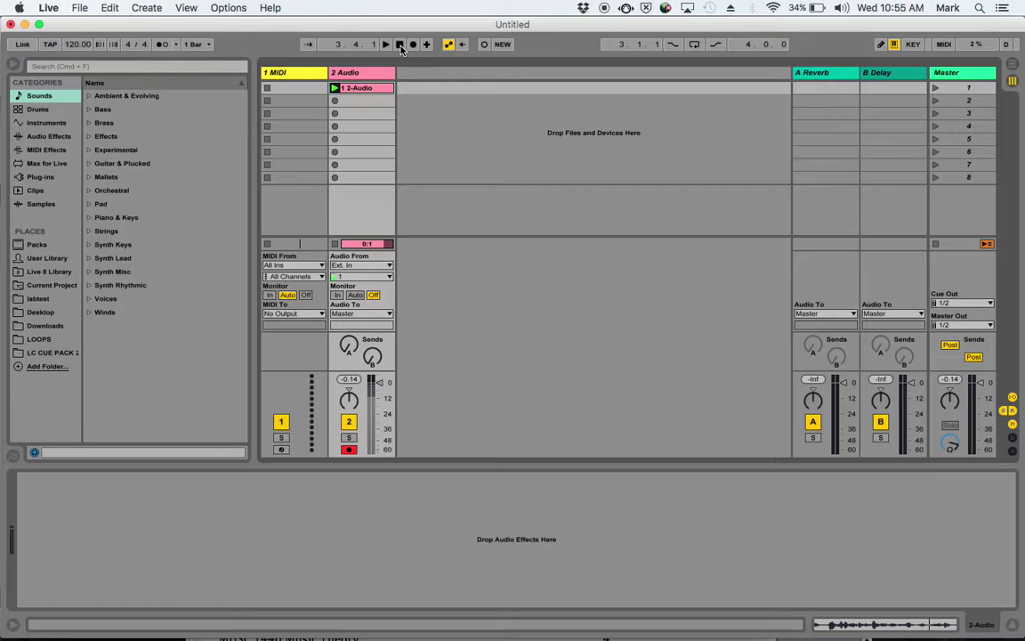
# Launch scene 1 from the Master track to play its clip, then stop and reset the song position to the start.
pyautogui.click(935, 88)
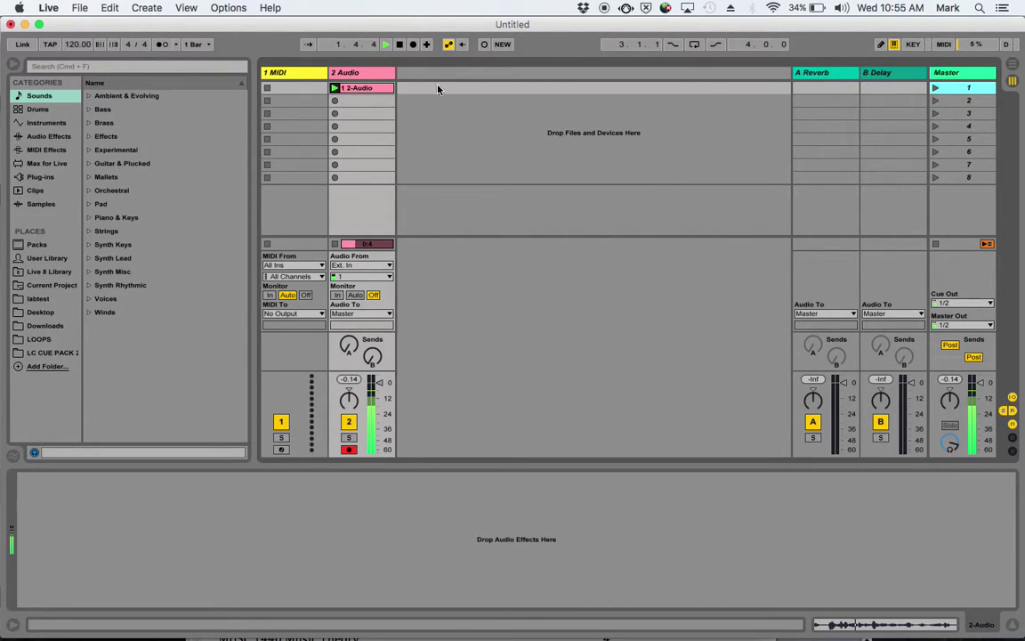
pyautogui.click(400, 46)
pyautogui.click(400, 46)
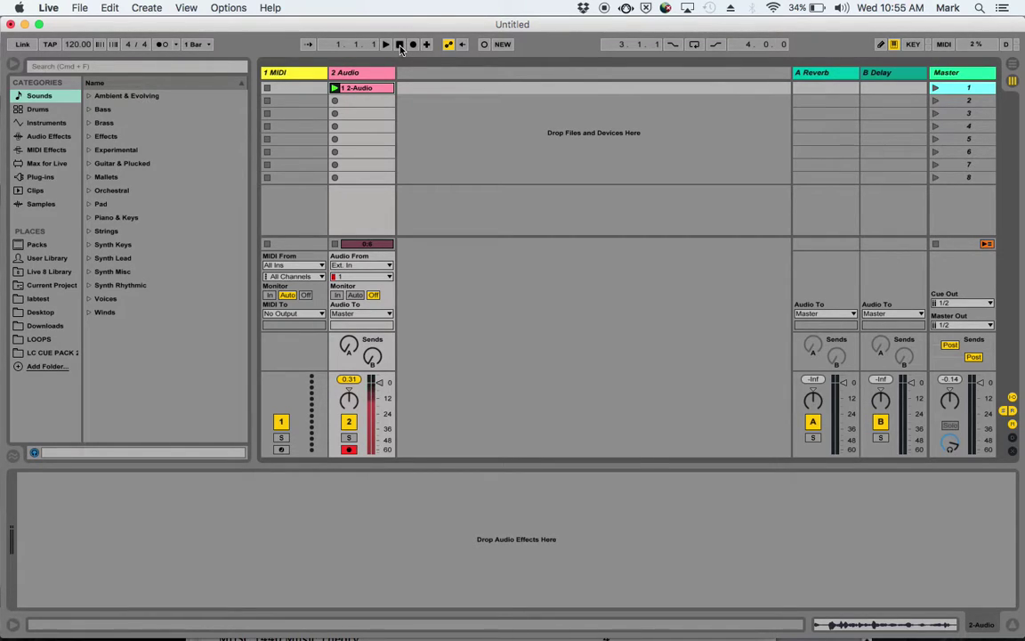
pyautogui.rightClick(364, 623)
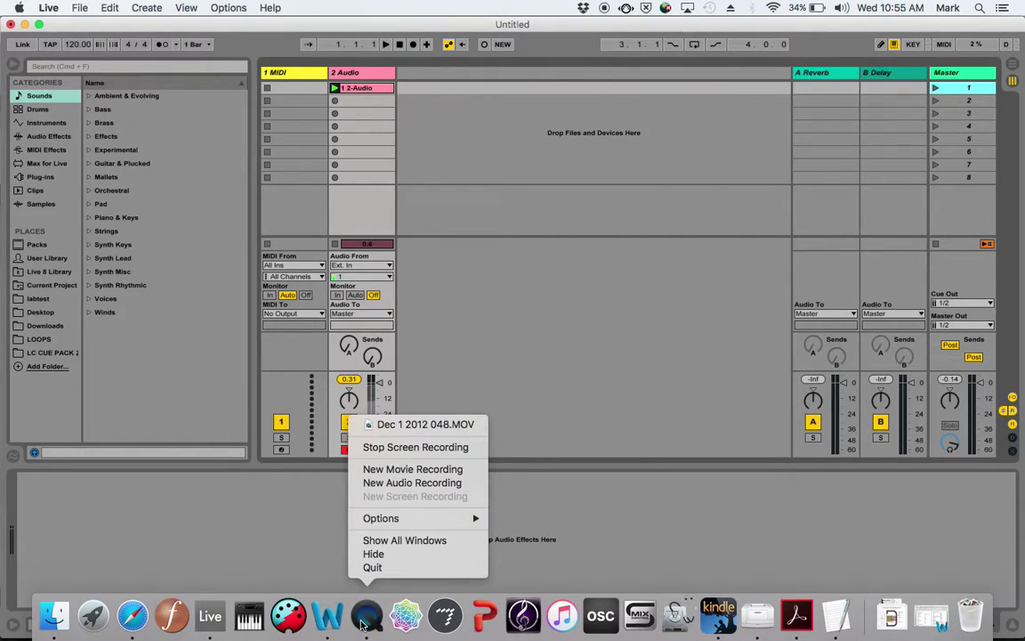